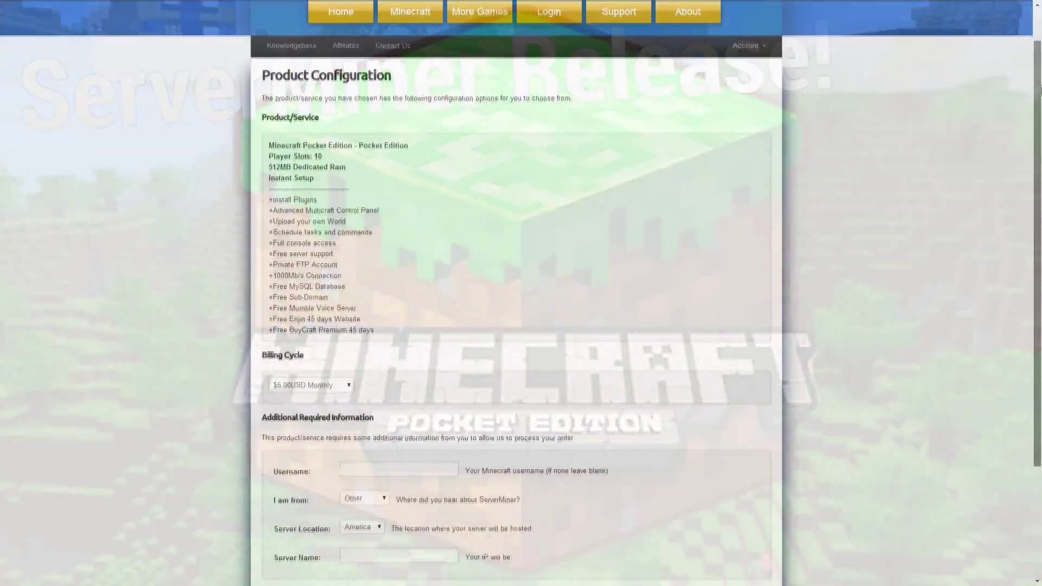
scroll(1039, 113, down, 2)
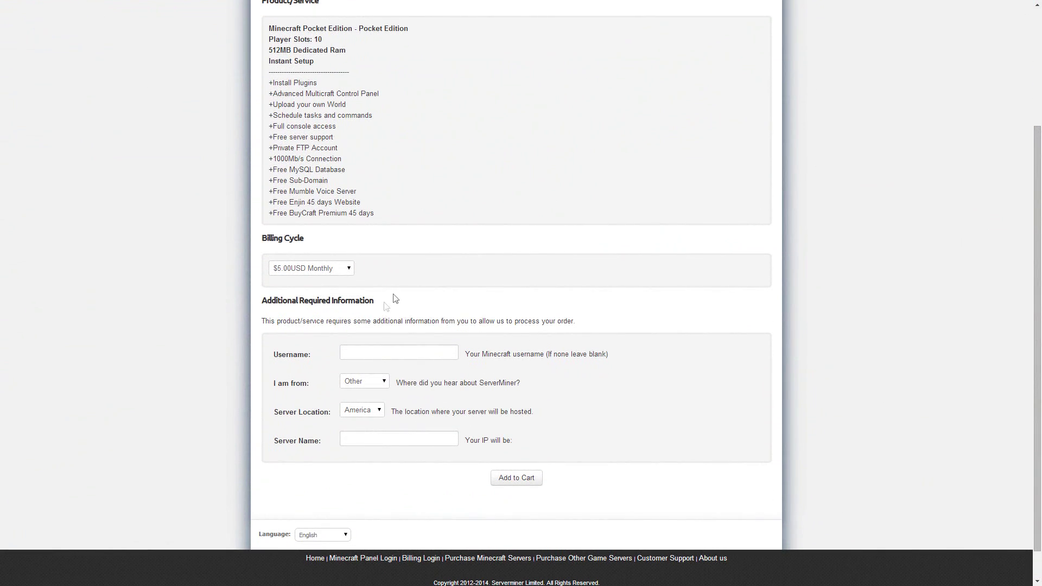
Step: Enter username ServerMiner, source YouTube, location Europe, server name pocketedition, and add it to the cart
click(377, 350)
text(ServerMiner)
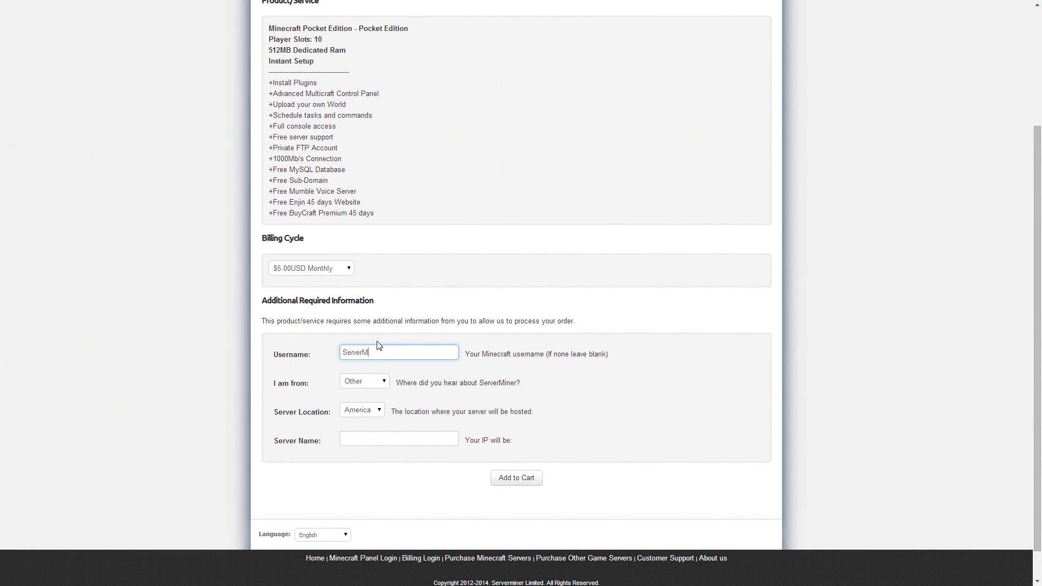
click(364, 381)
click(358, 410)
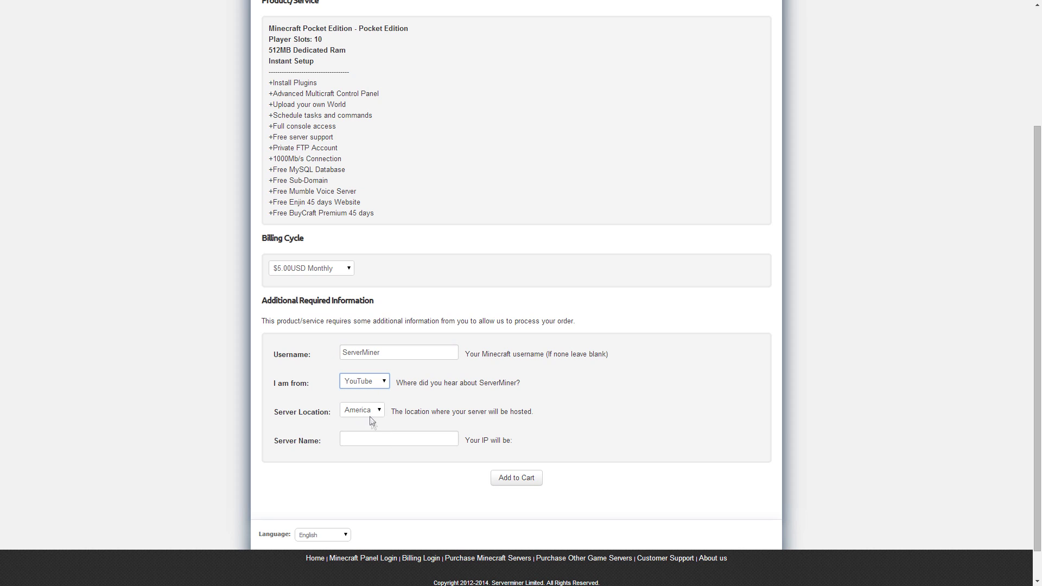
click(367, 432)
click(379, 440)
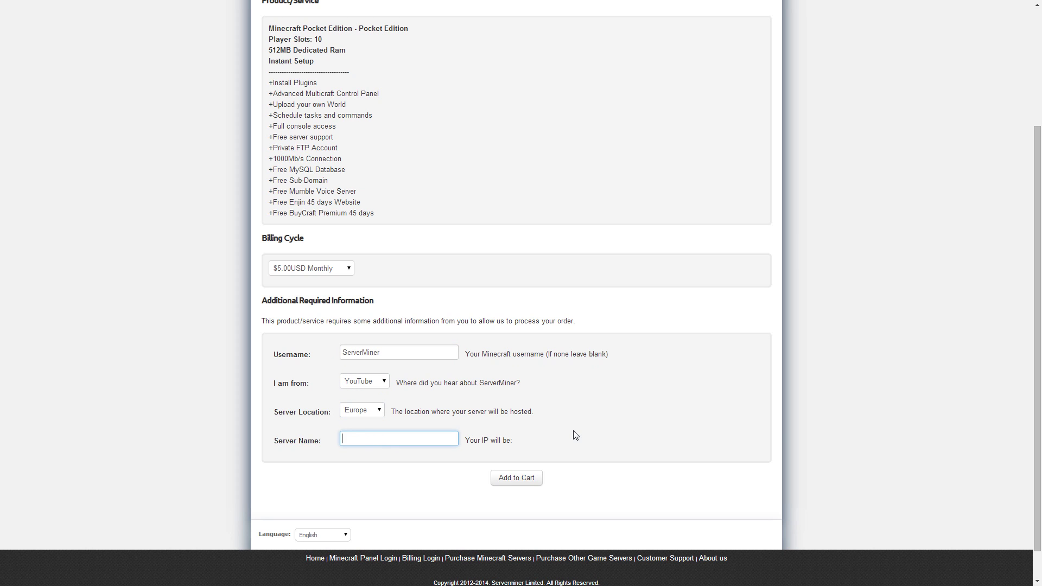
text(pocketedition)
click(514, 479)
text(POCKET)
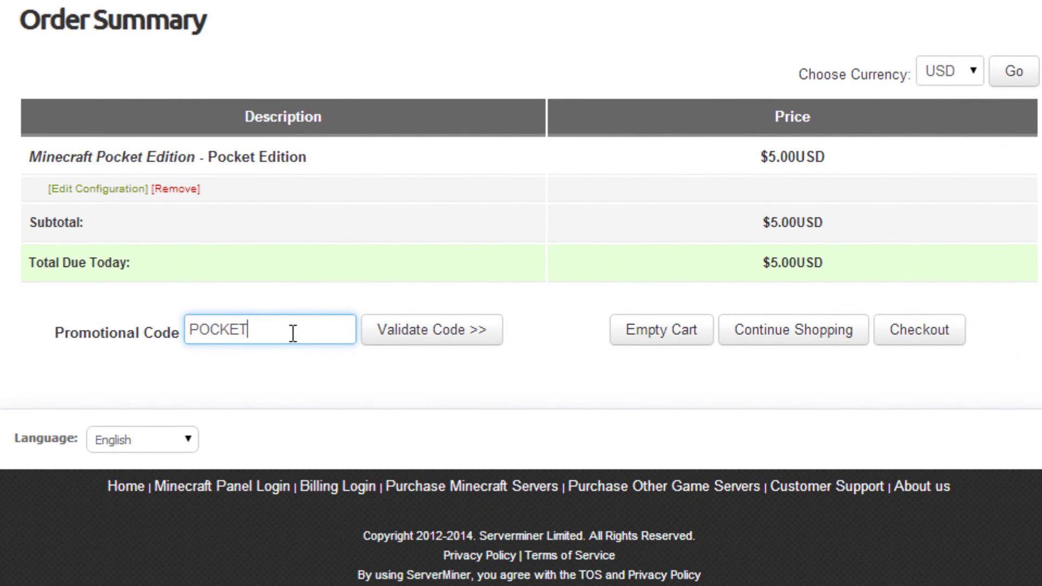
Step: Validate promo code POCKET for a $0.00 total, then check out and complete the order
click(417, 323)
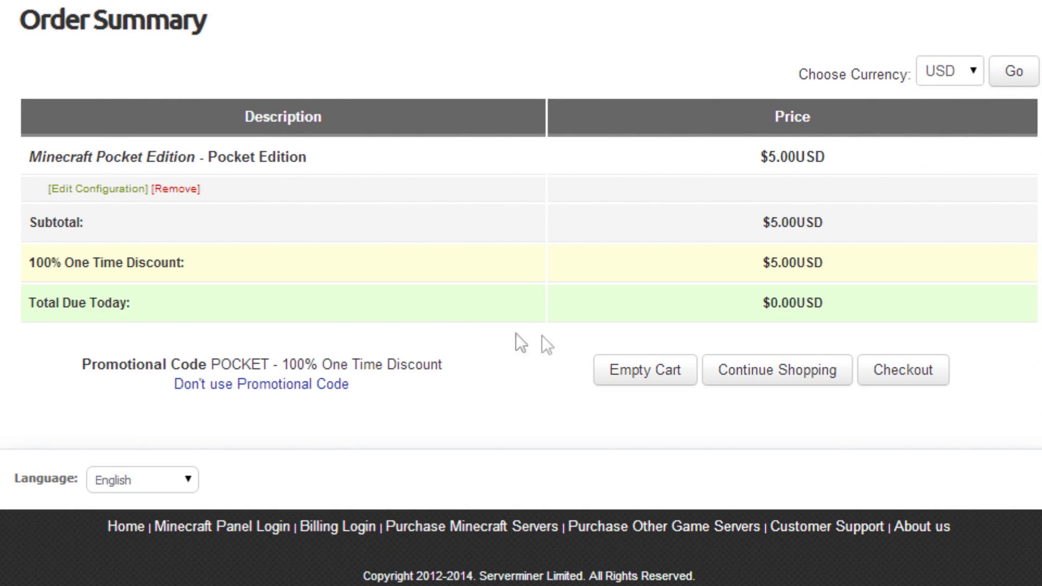
click(911, 373)
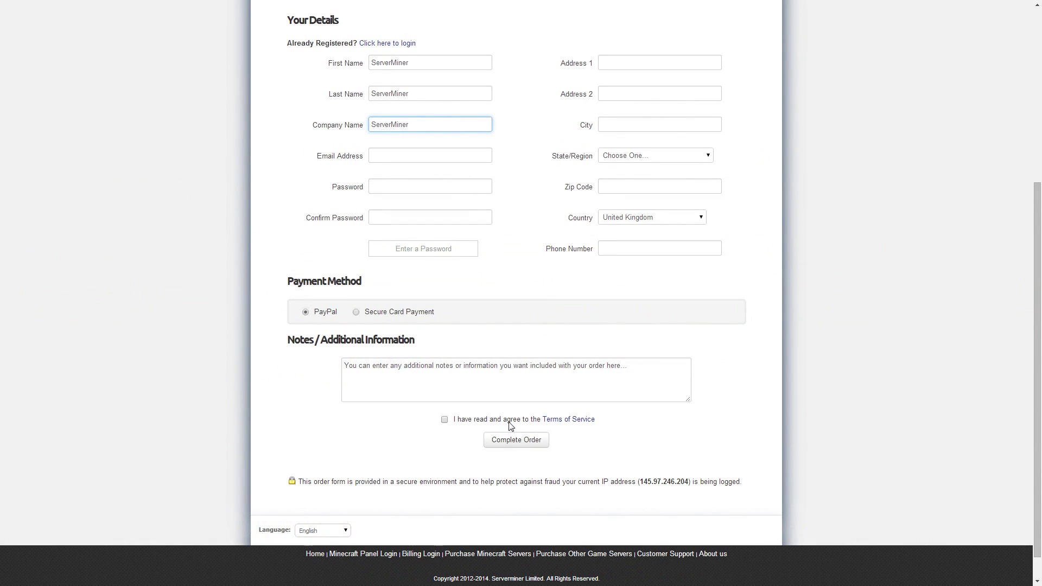
click(514, 442)
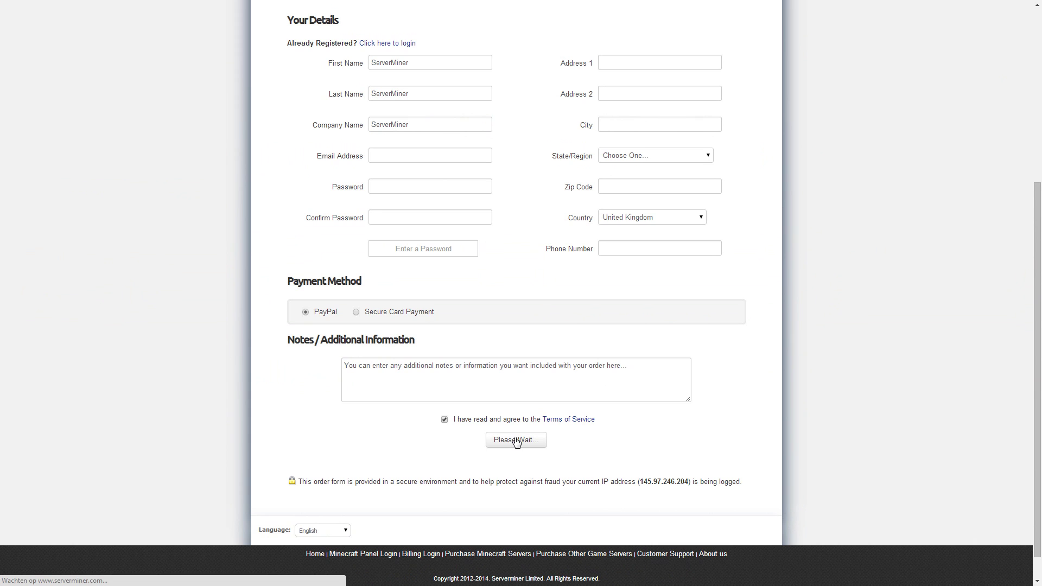